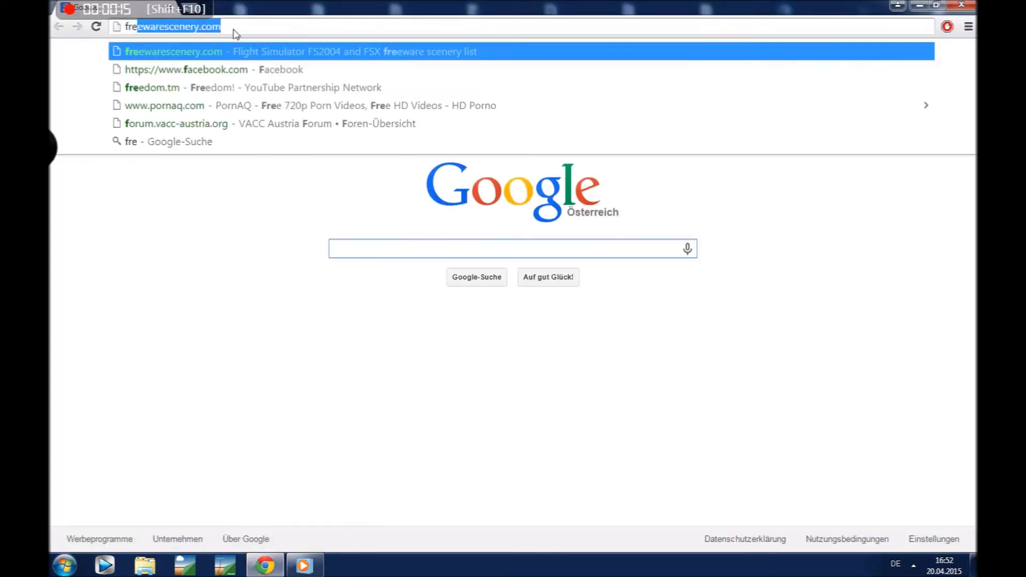
- Go to freewarescenery.com and open its Microsoft Flight Simulator X freeware sceneries page
key(Return)
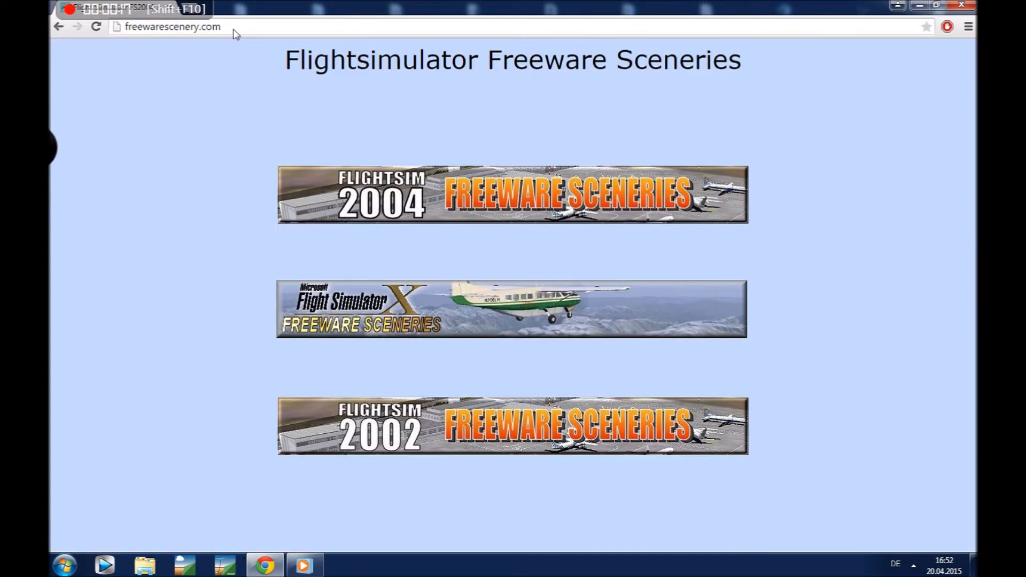
click(386, 302)
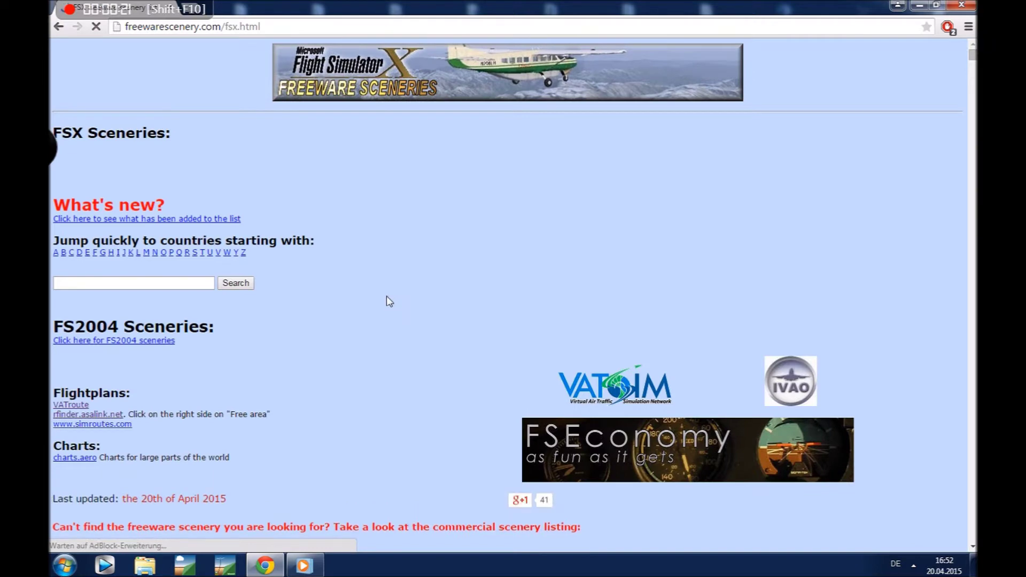
- Find Austria in the FSX country list and open its scenery page
scroll(366, 213, down, 10)
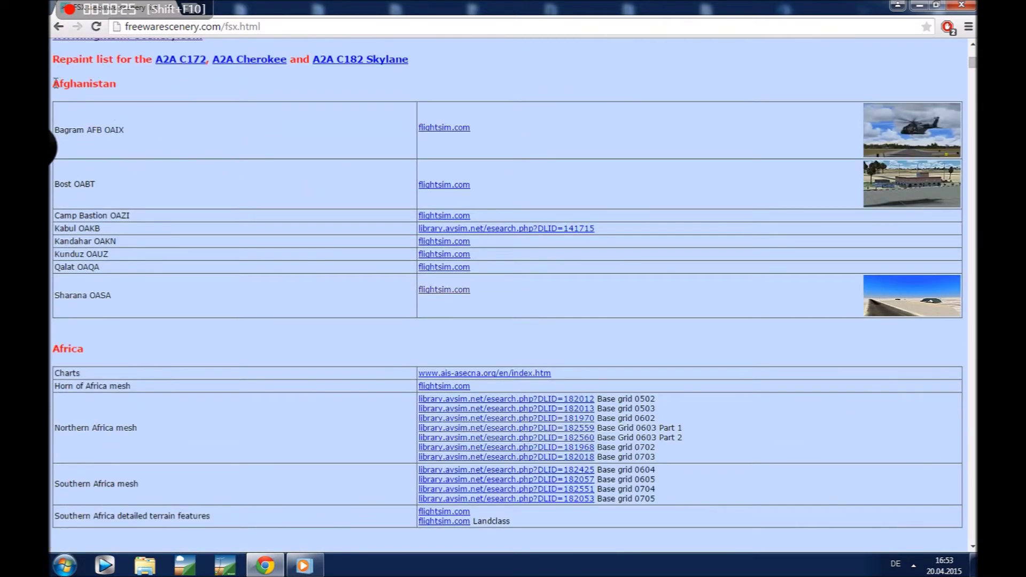
scroll(168, 189, down, 2)
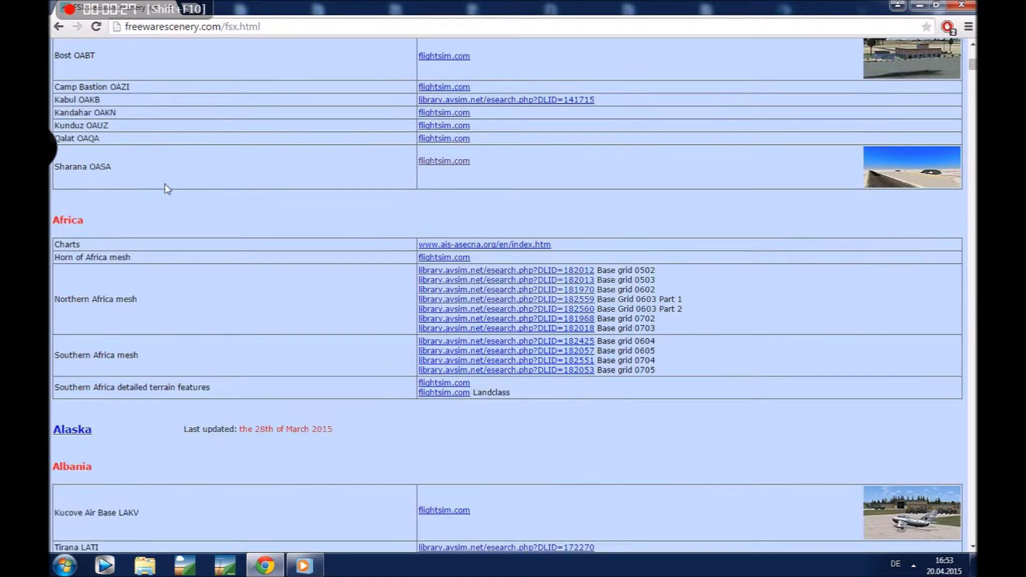
double_click(83, 221)
scroll(134, 236, down, 14)
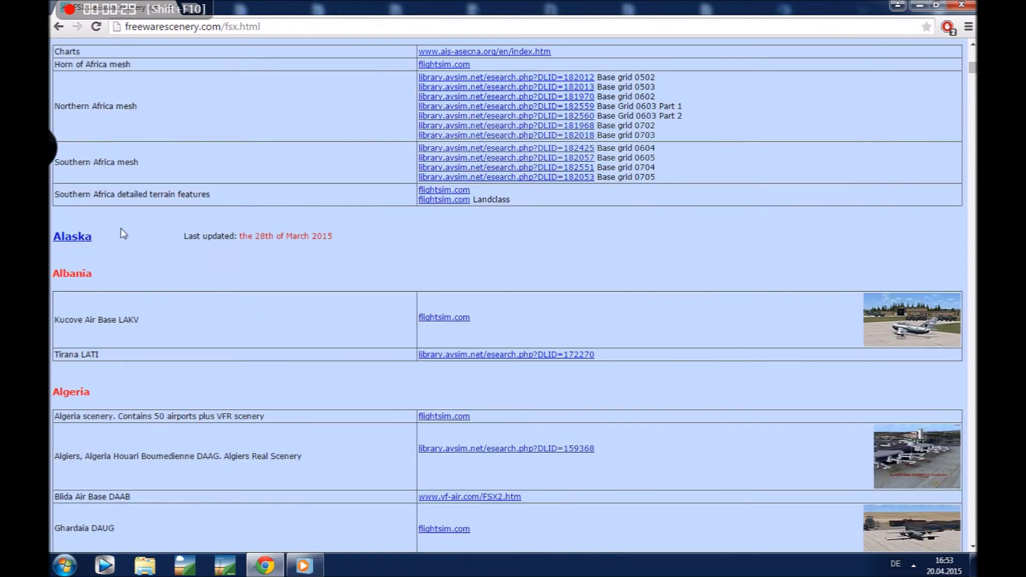
scroll(153, 245, down, 14)
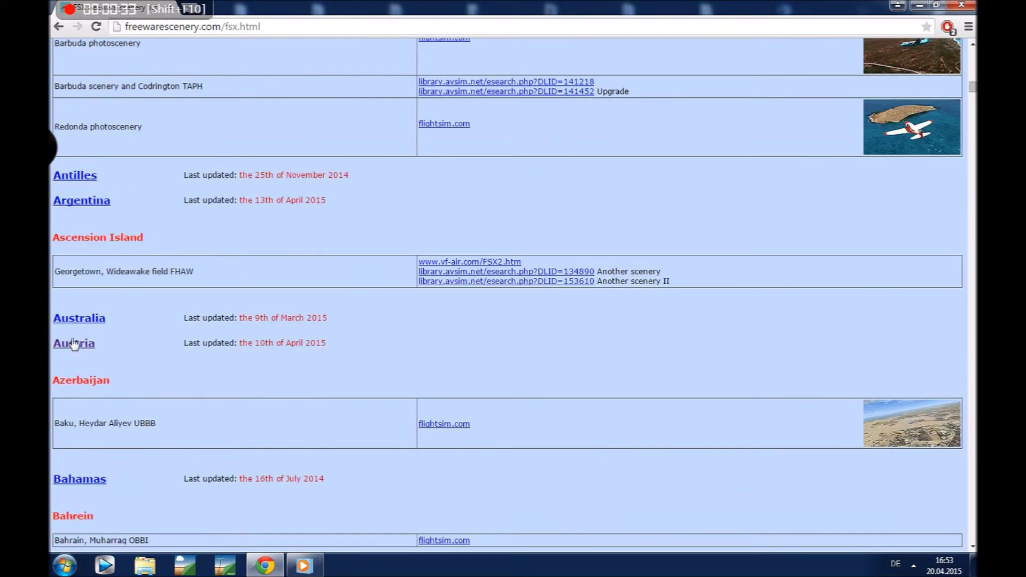
click(74, 344)
scroll(238, 379, down, 5)
scroll(235, 289, up, 5)
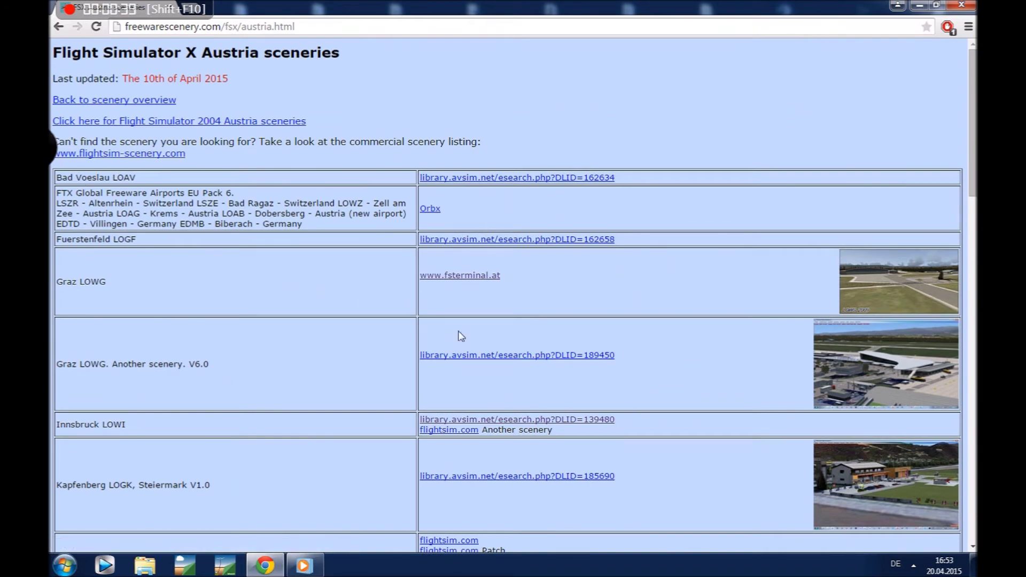
scroll(293, 344, down, 2)
scroll(275, 343, up, 2)
scroll(276, 341, down, 1)
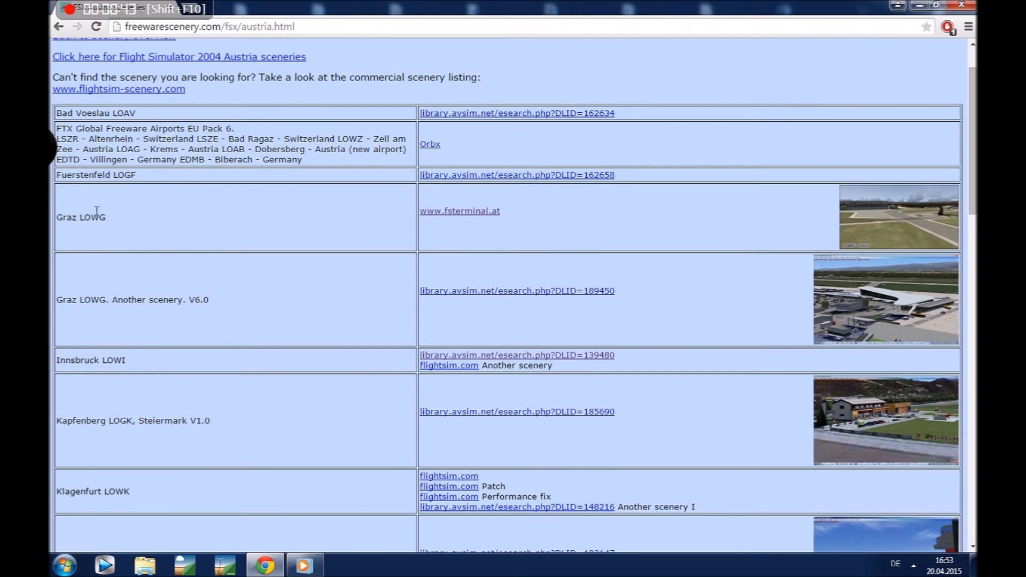
drag(99, 217, 69, 214)
click(144, 230)
click(464, 211)
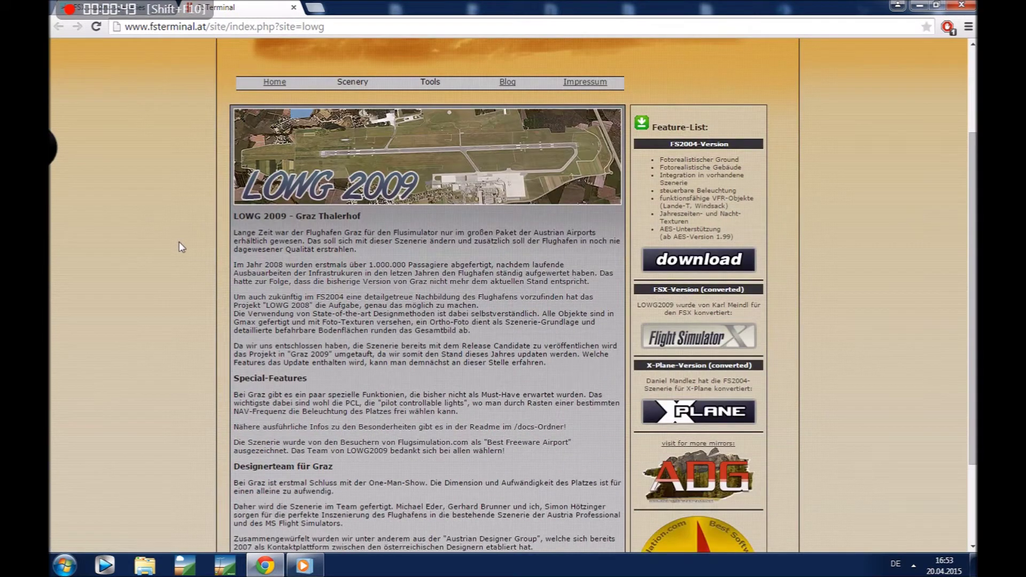
- Start downloading the converted FSX version of the LOWG scenery from Simviation, and cancel the download
scroll(156, 243, down, 2)
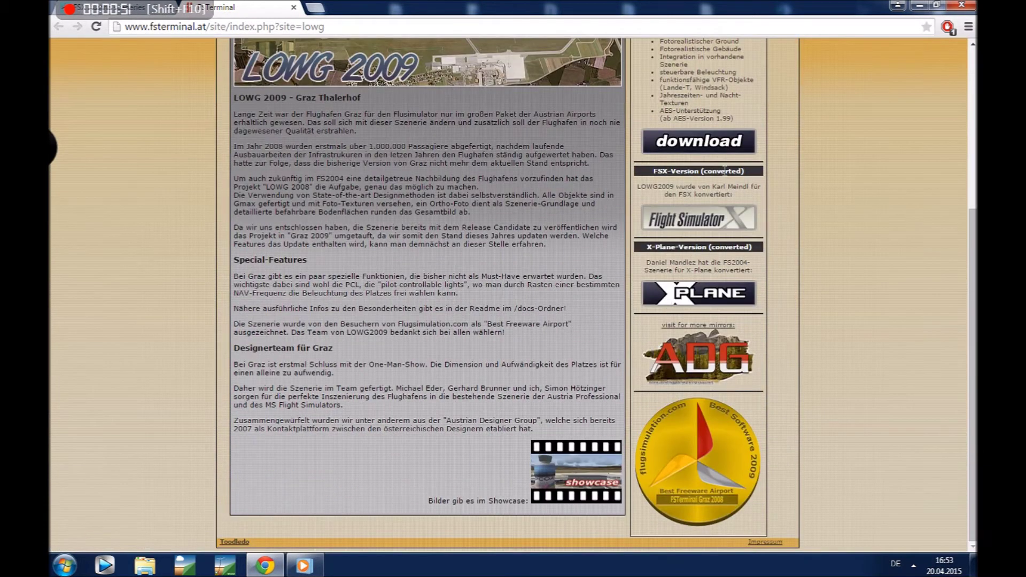
scroll(702, 250, up, 1)
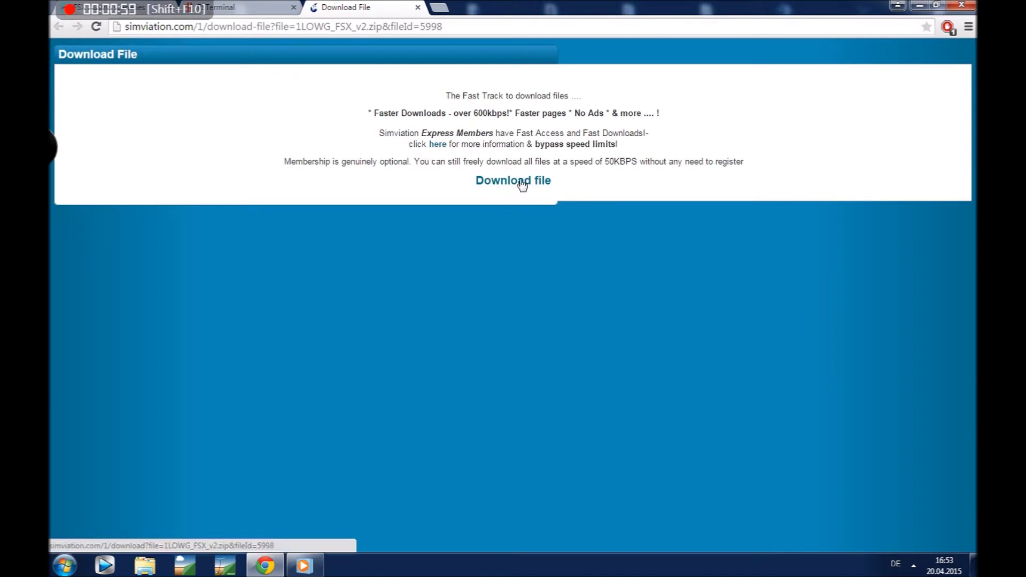
click(520, 184)
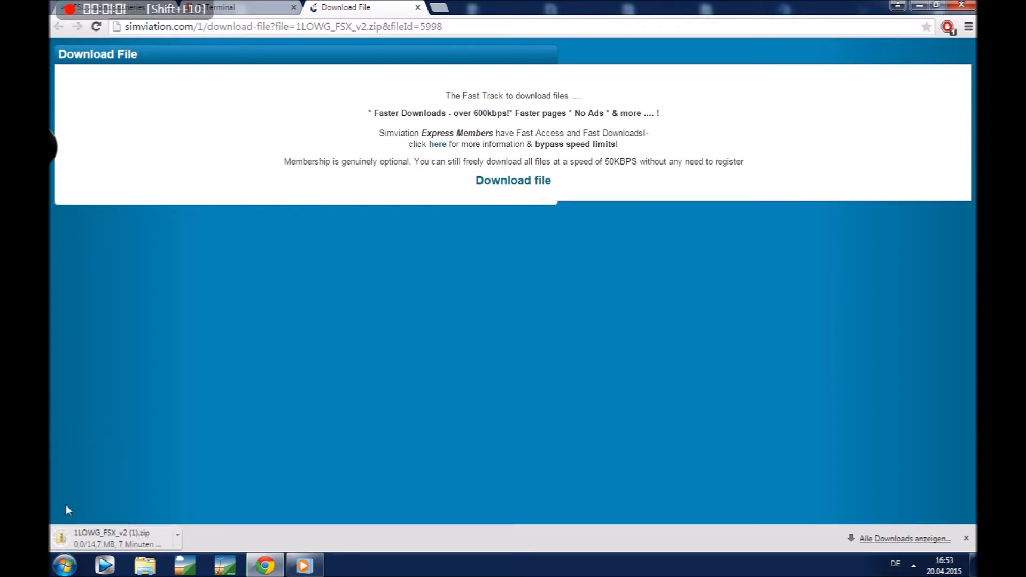
click(177, 534)
click(193, 517)
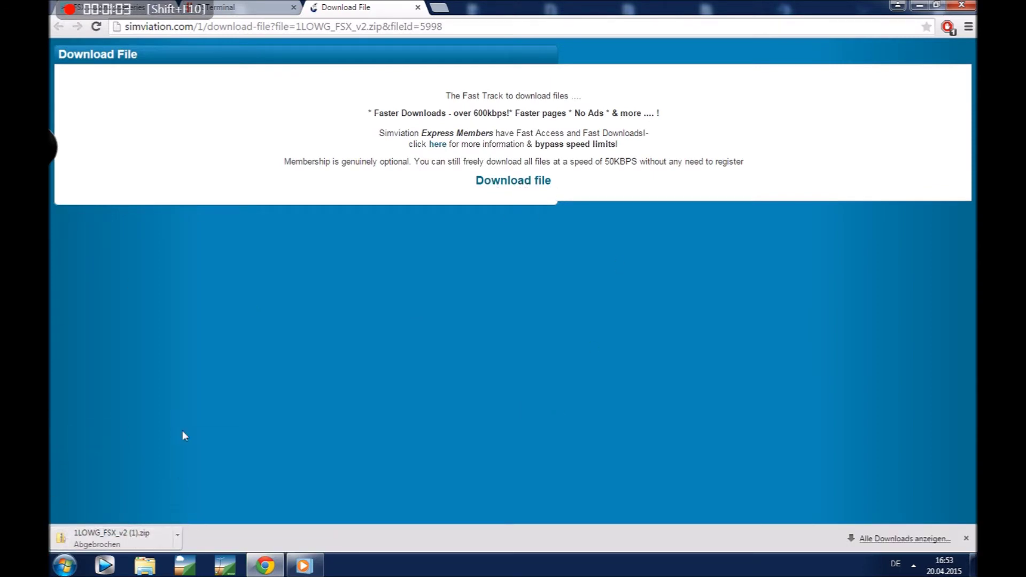
- Switch to the desktop, refresh it and move 1LOWG_FSX_v2.zip to a free spot below the icon rows
key(super+d)
right_click(435, 223)
click(470, 258)
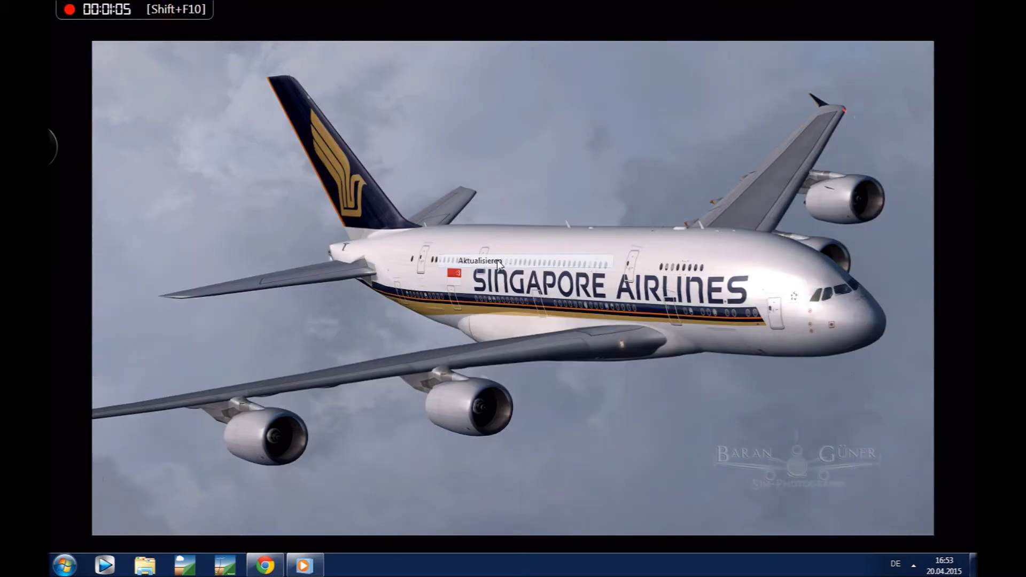
drag(628, 63, 550, 161)
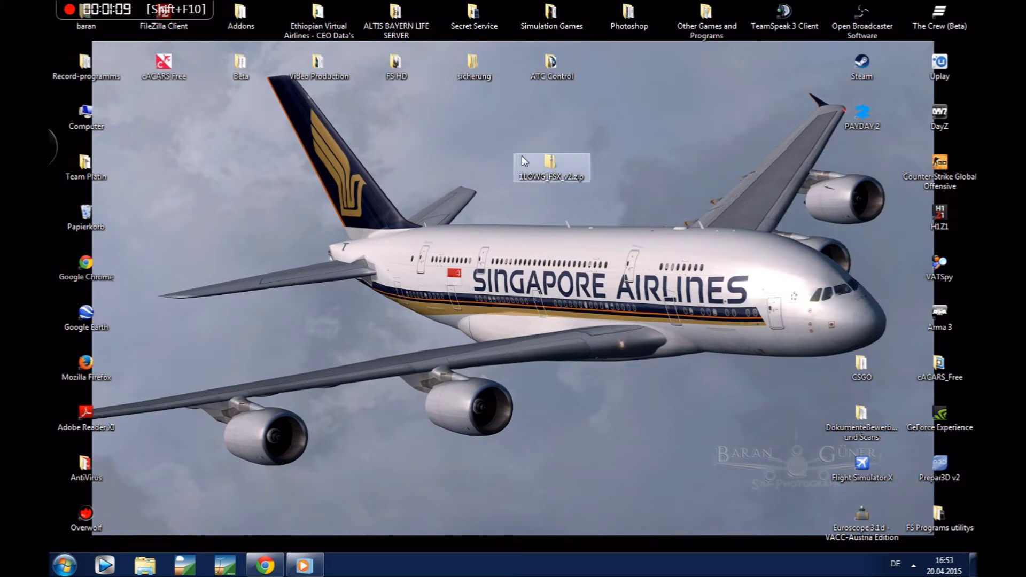
- Extract 1LOWG_FSX_v2.zip into a desktop folder of the same name, close its window and move the folder to the free spot
right_click(557, 163)
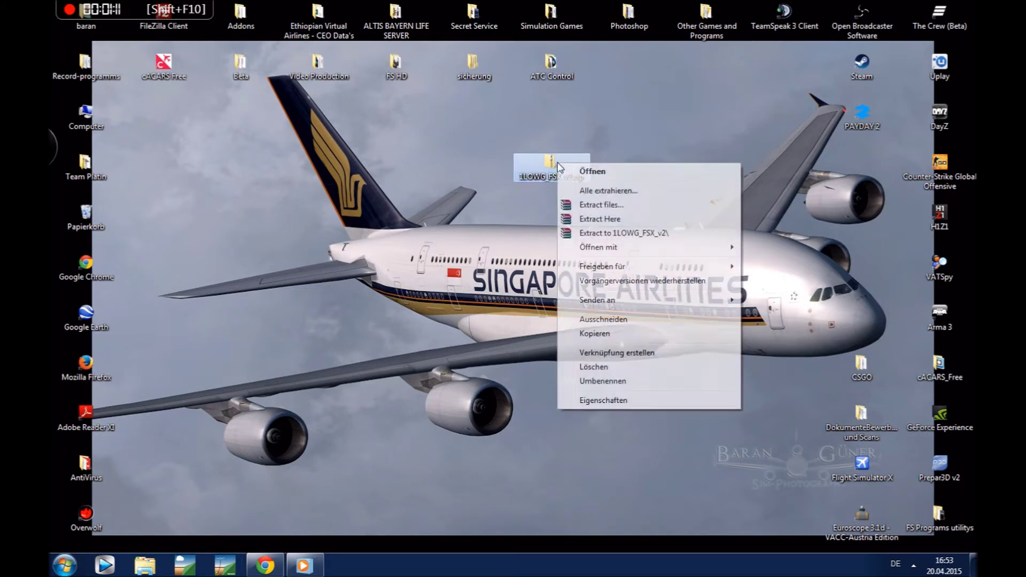
click(597, 190)
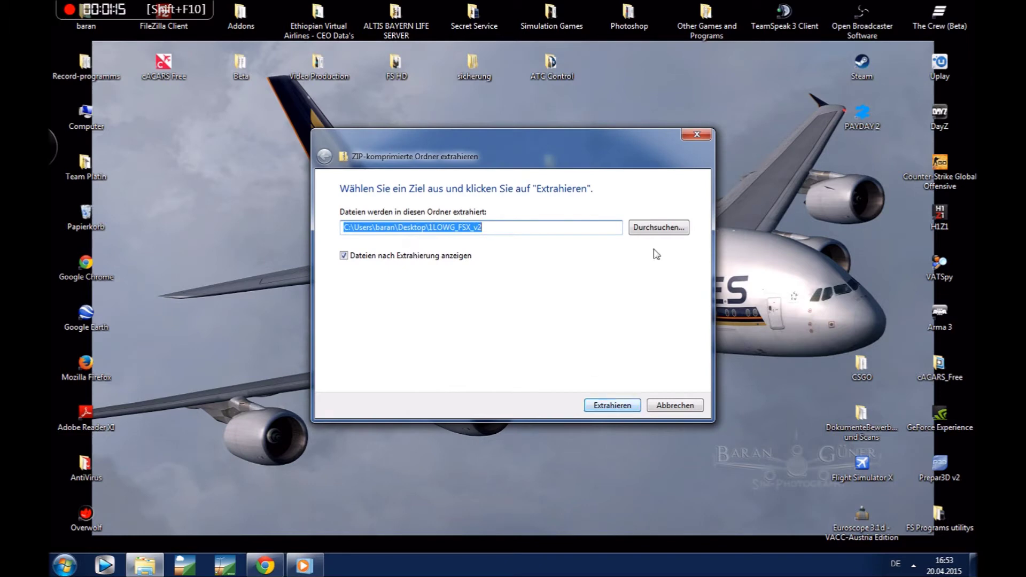
click(610, 405)
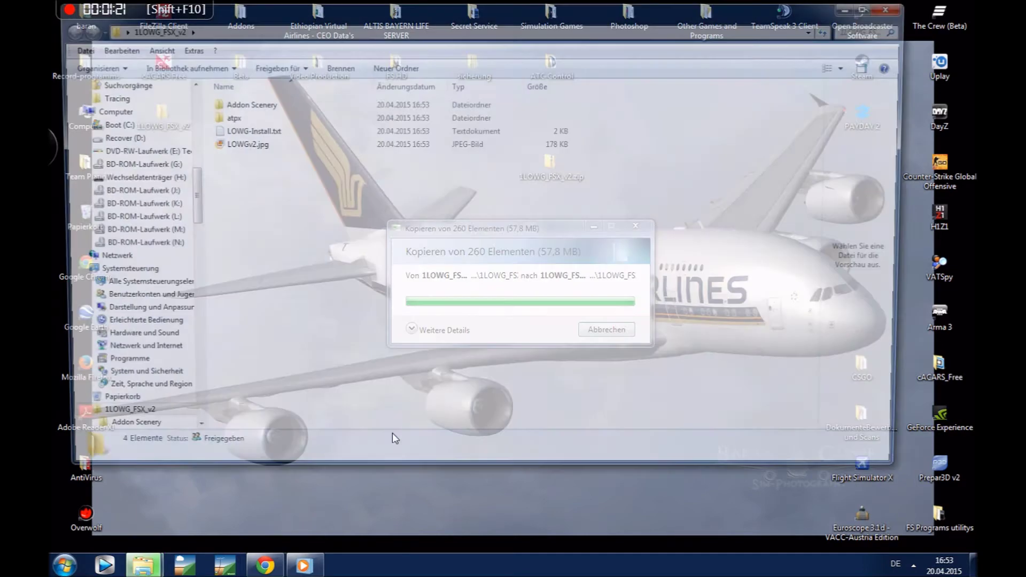
key(alt+F4)
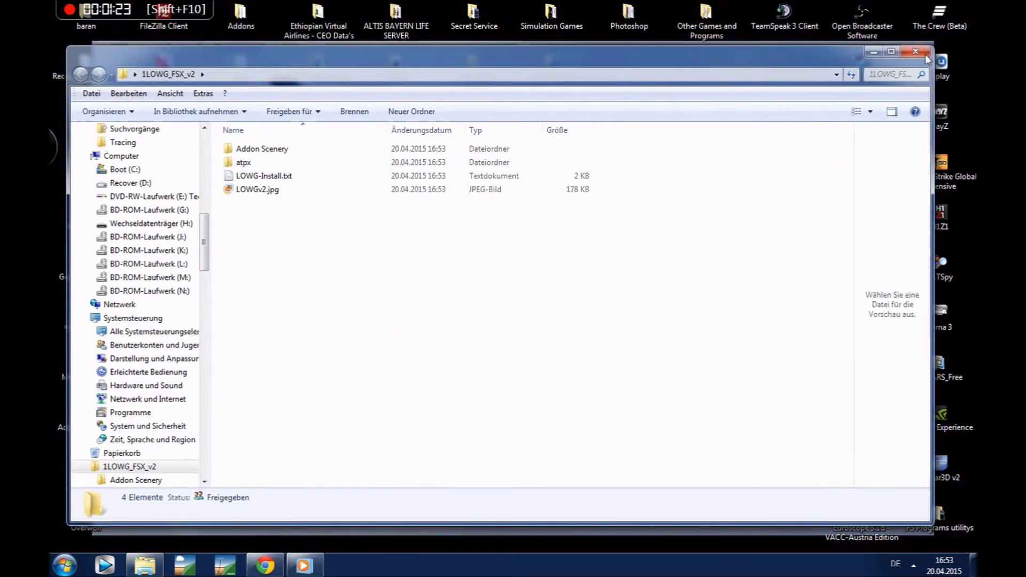
drag(170, 120, 564, 180)
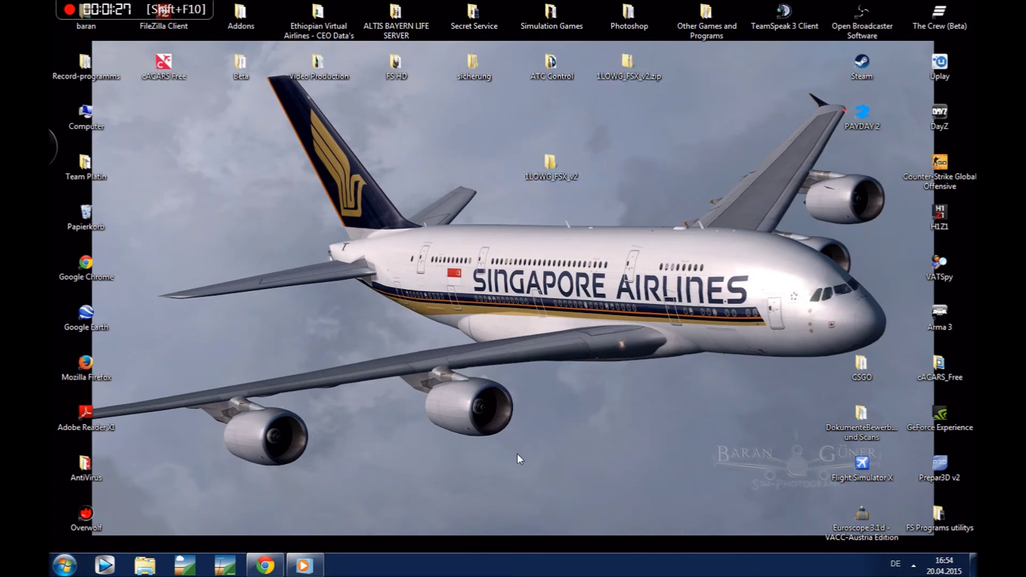
- Examine the contents of the extracted 1LOWG_FSX_v2 folder, including Addon Scenery and its LOWG subfolder, and close the window
key(Return)
right_click(321, 266)
click(356, 305)
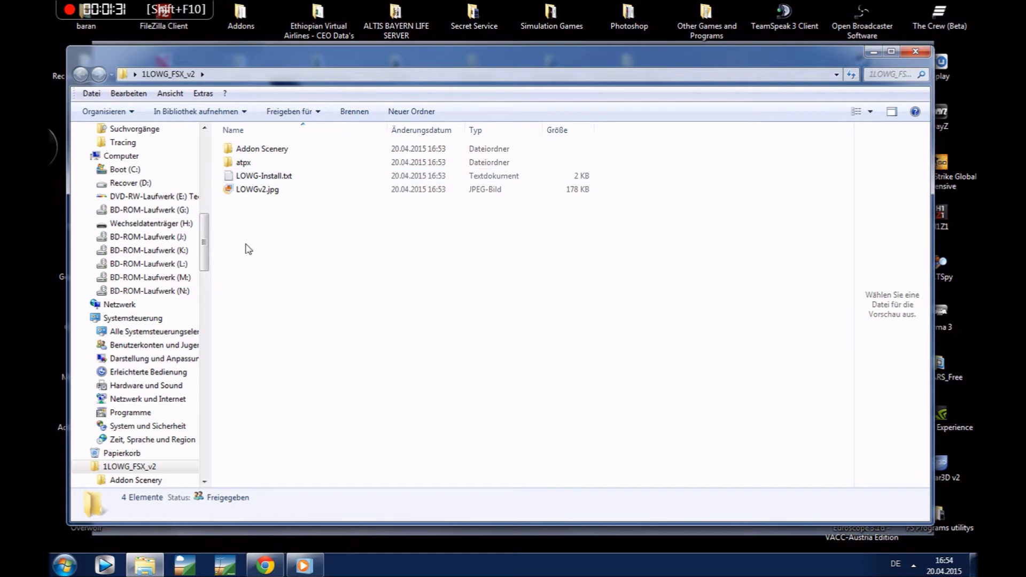
double_click(262, 149)
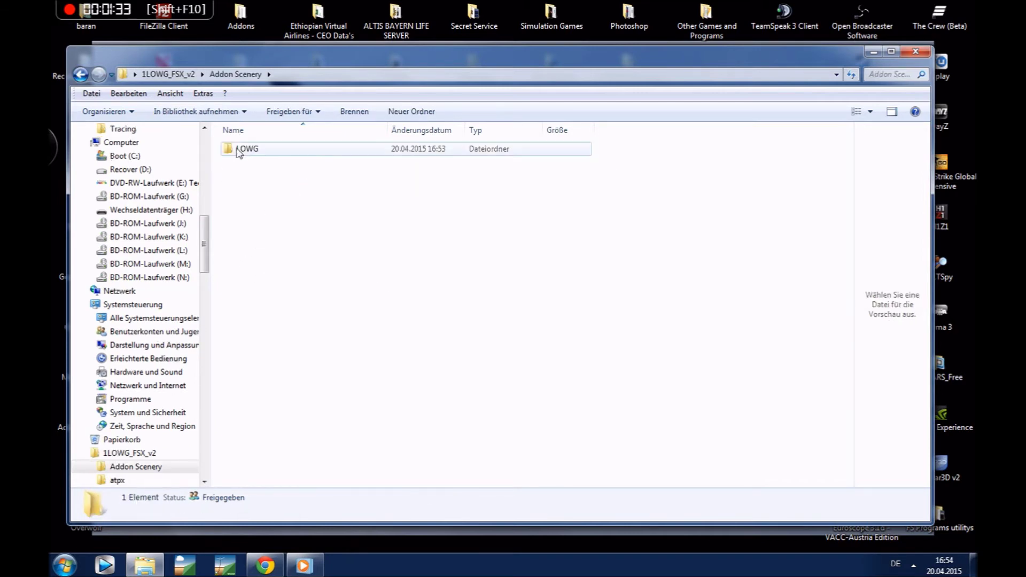
double_click(239, 150)
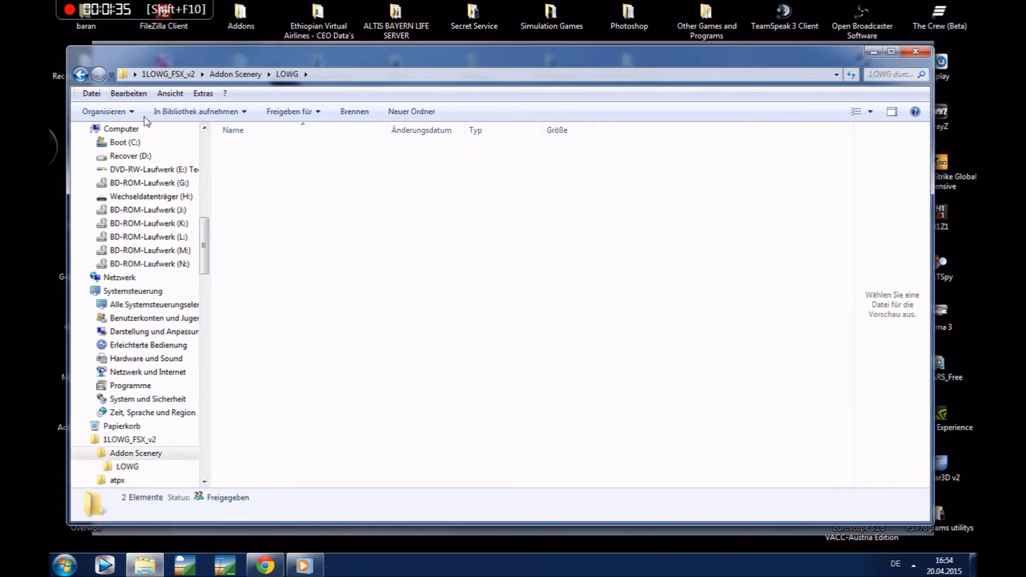
key(BackSpace)
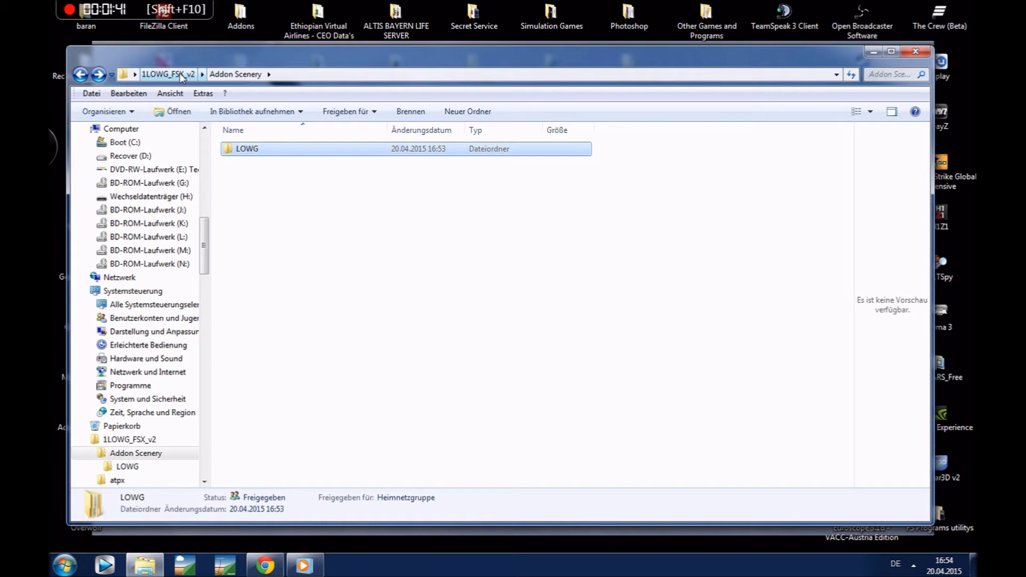
key(alt+F4)
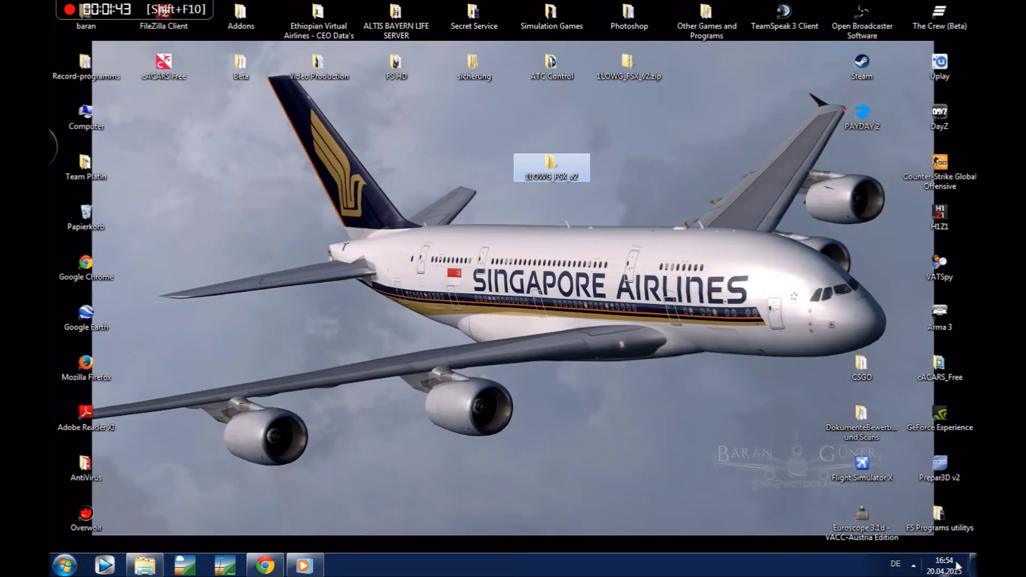
- Open the Microsoft Flight Simulator X installation folder under Programme (x86), Microsoft Games
right_click(287, 274)
click(330, 310)
click(145, 565)
click(145, 566)
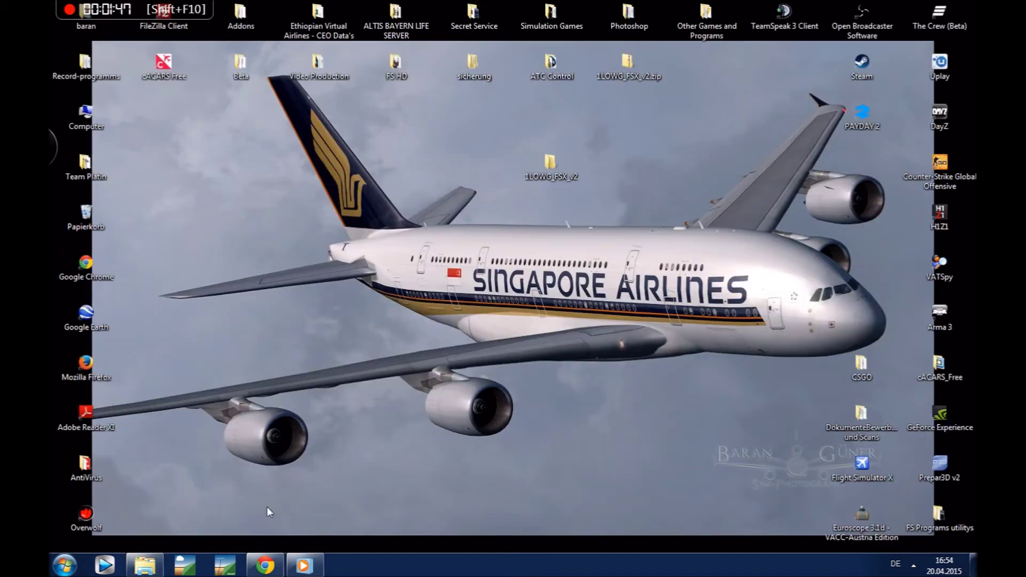
right_click(145, 566)
click(156, 319)
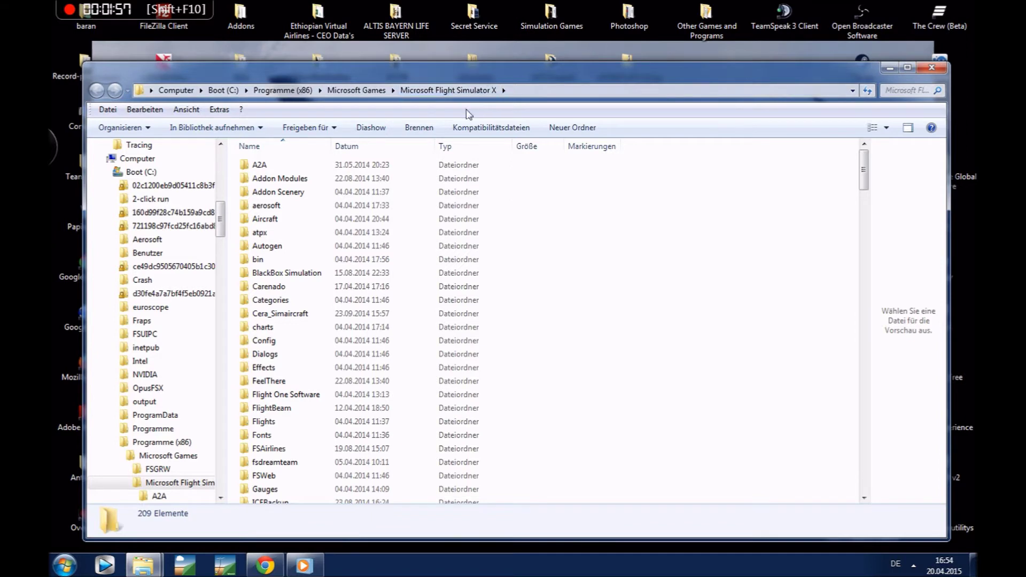
- Open the simulator's Addon Scenery folder and reposition its window so the extracted desktop folder stays accessible
scroll(661, 359, down, 20)
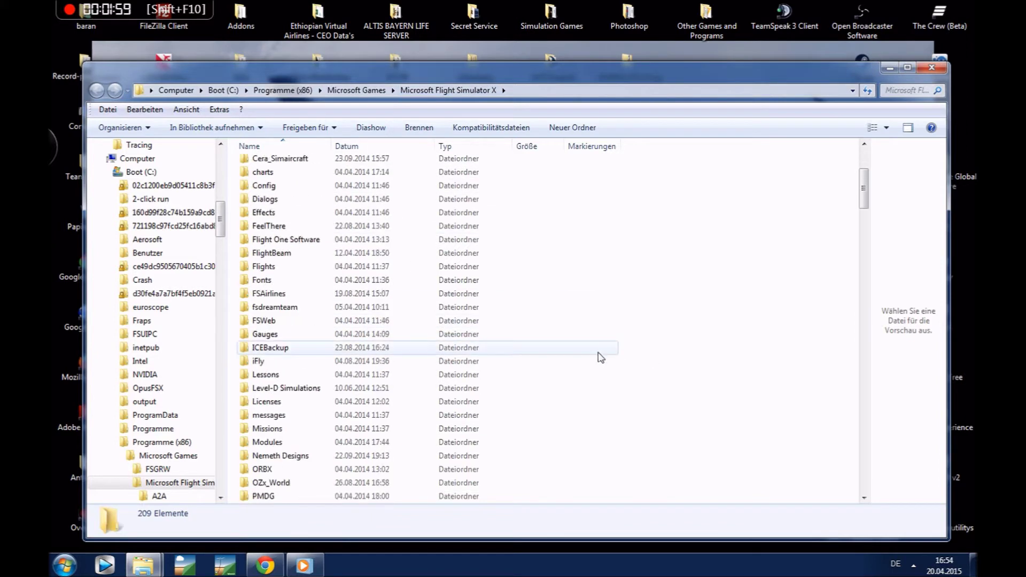
scroll(523, 351, up, 20)
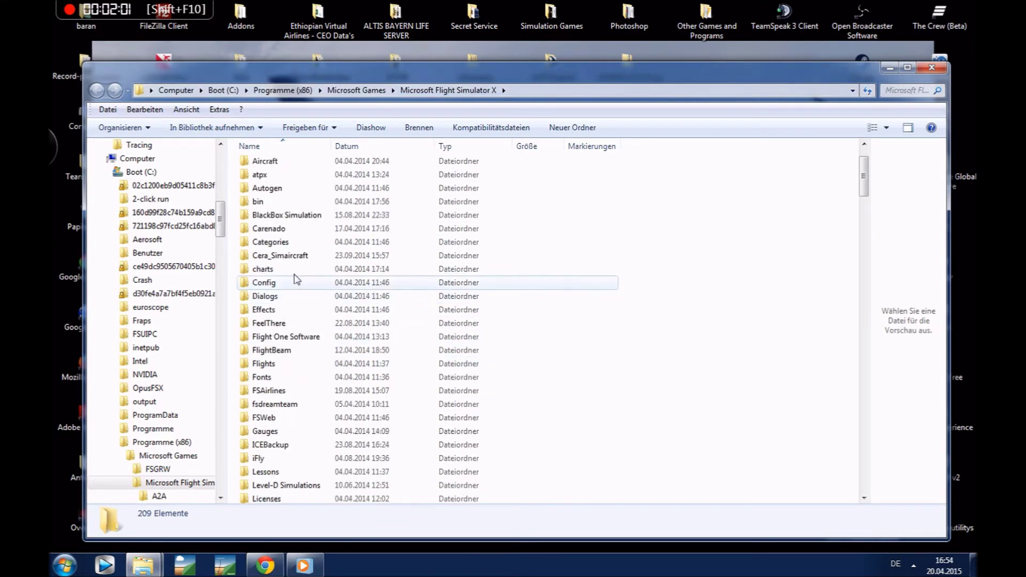
double_click(292, 194)
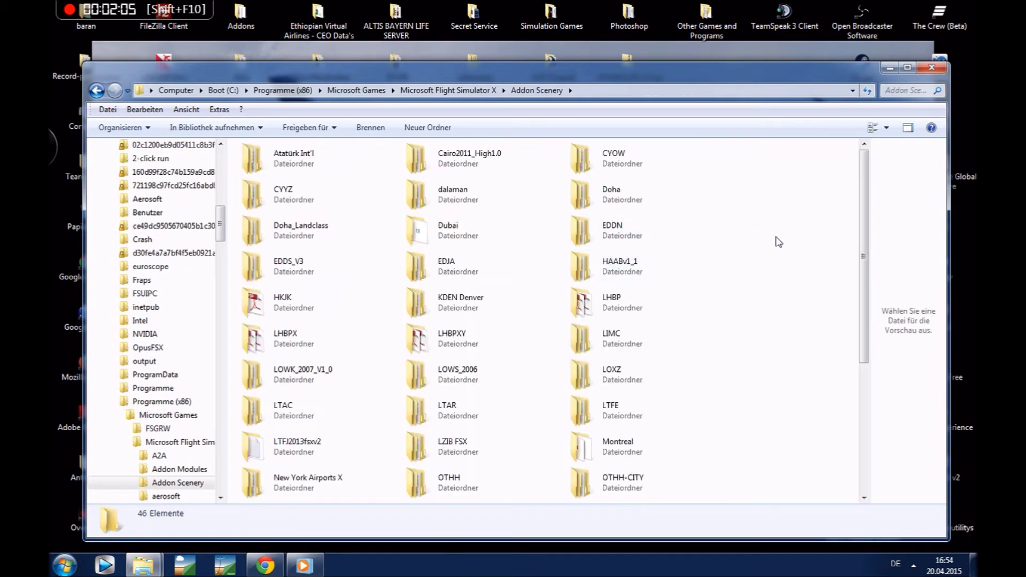
key(super+Right)
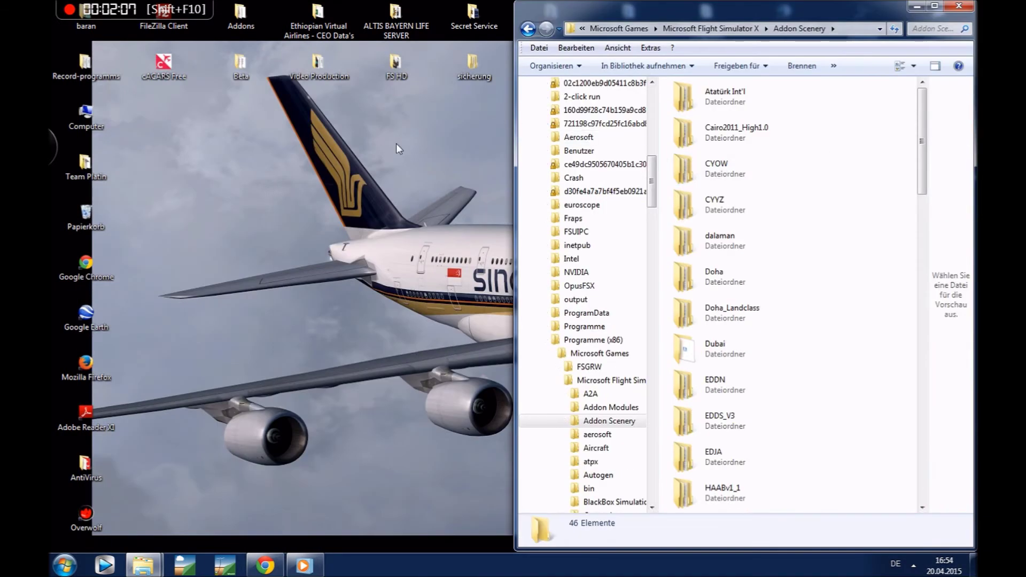
drag(561, 8, 642, 323)
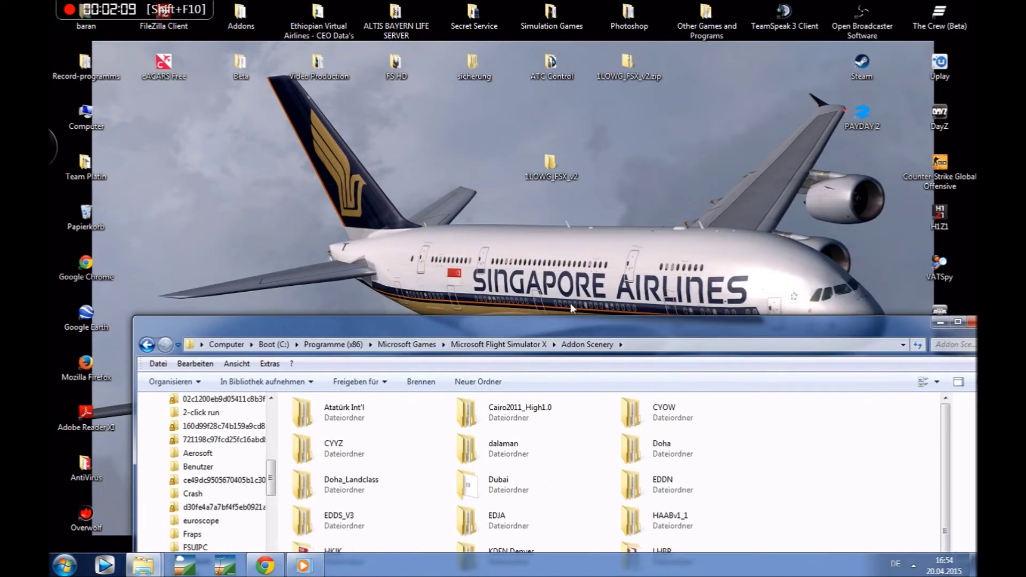
- Copy the LOWG folder from the extracted package's Addon Scenery folder into the simulator's Addon Scenery folder and minimize that window
double_click(540, 164)
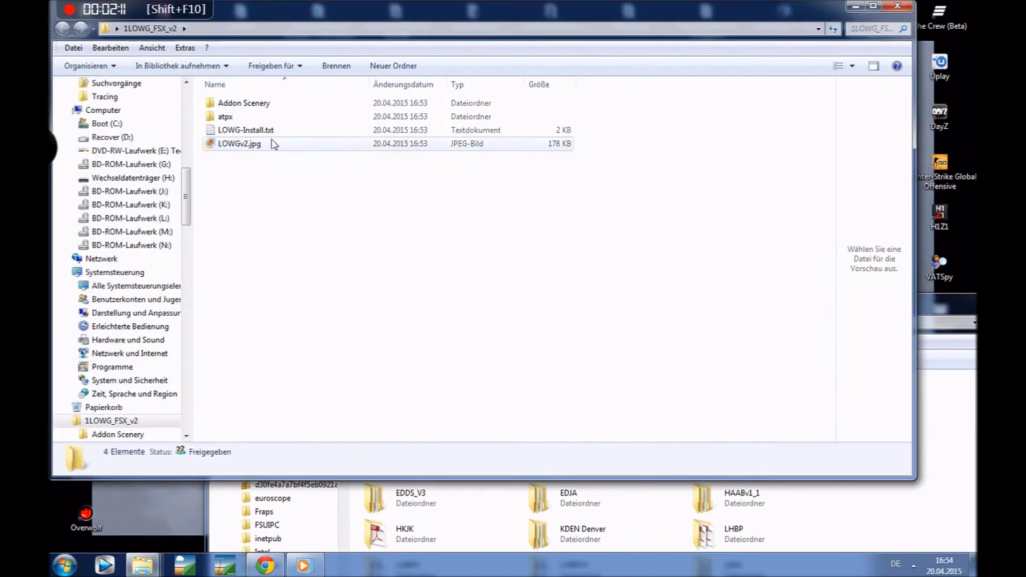
double_click(239, 103)
right_click(238, 101)
click(275, 313)
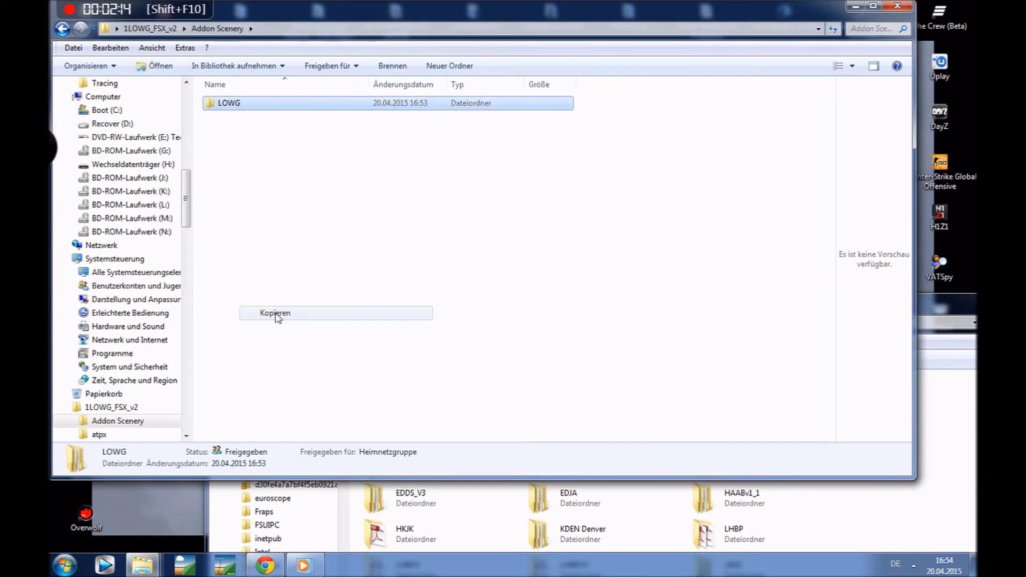
key(alt+Tab)
right_click(637, 296)
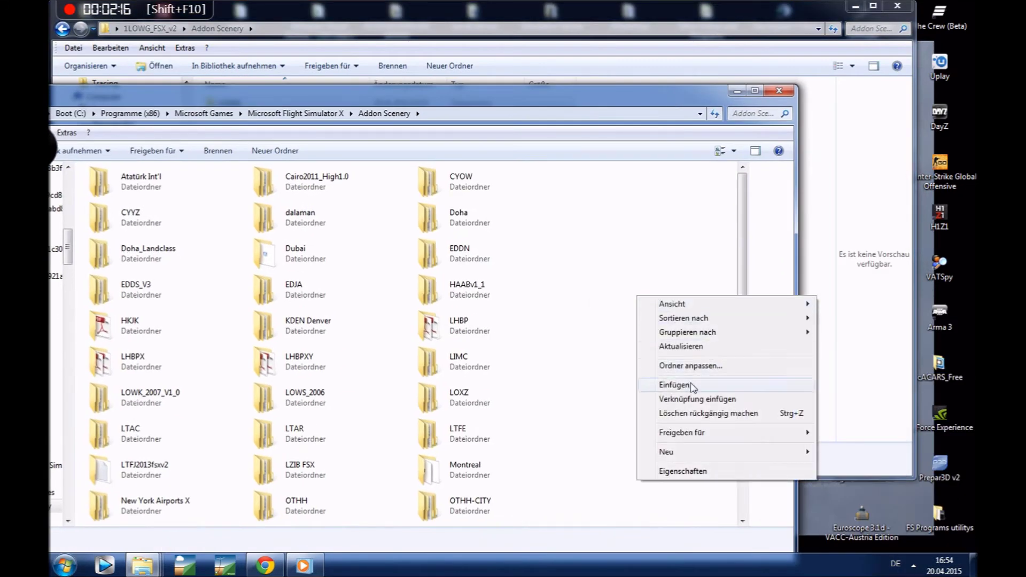
click(674, 384)
drag(465, 102, 586, 46)
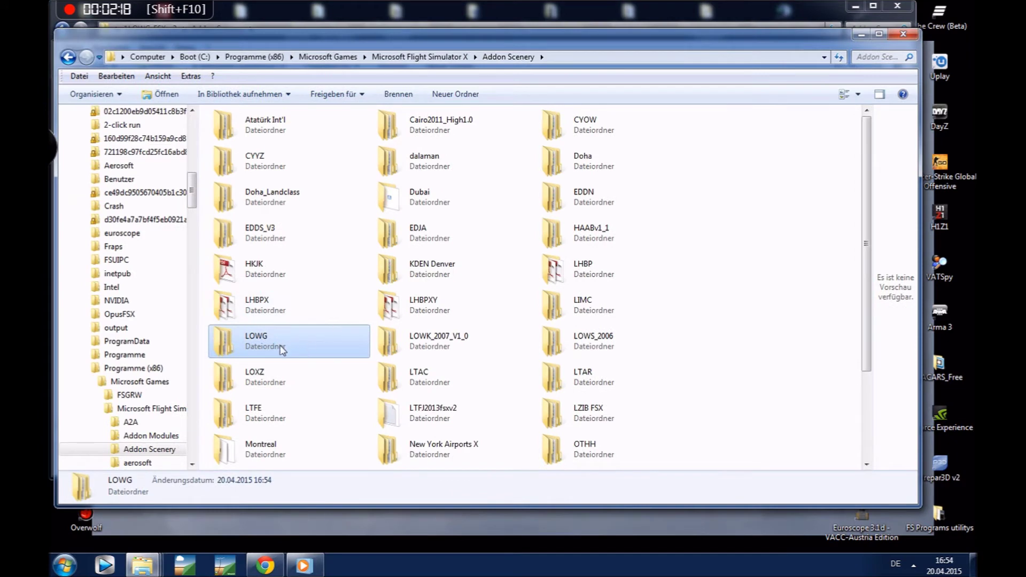
click(859, 34)
- Examine the extracted package's atpx folder down to the scenery files in atpx_graz, return to 1LOWG_FSX_v2 and show the desktop
key(BackSpace)
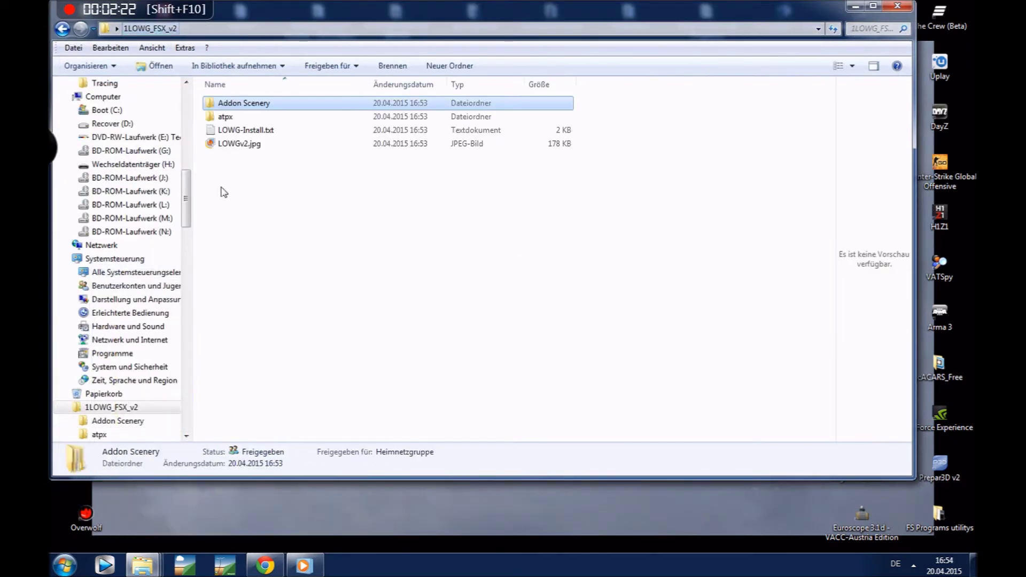
click(229, 119)
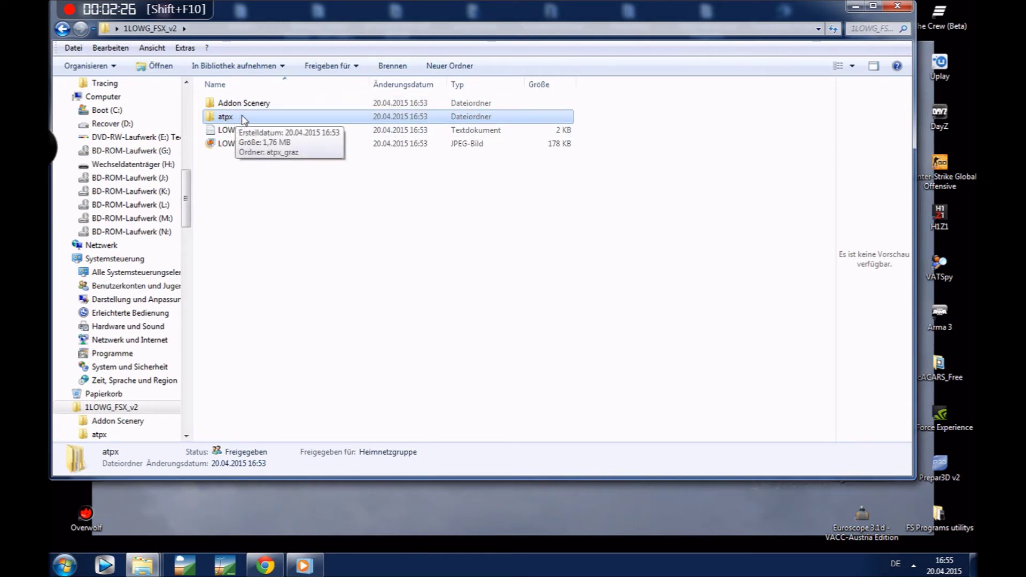
double_click(243, 117)
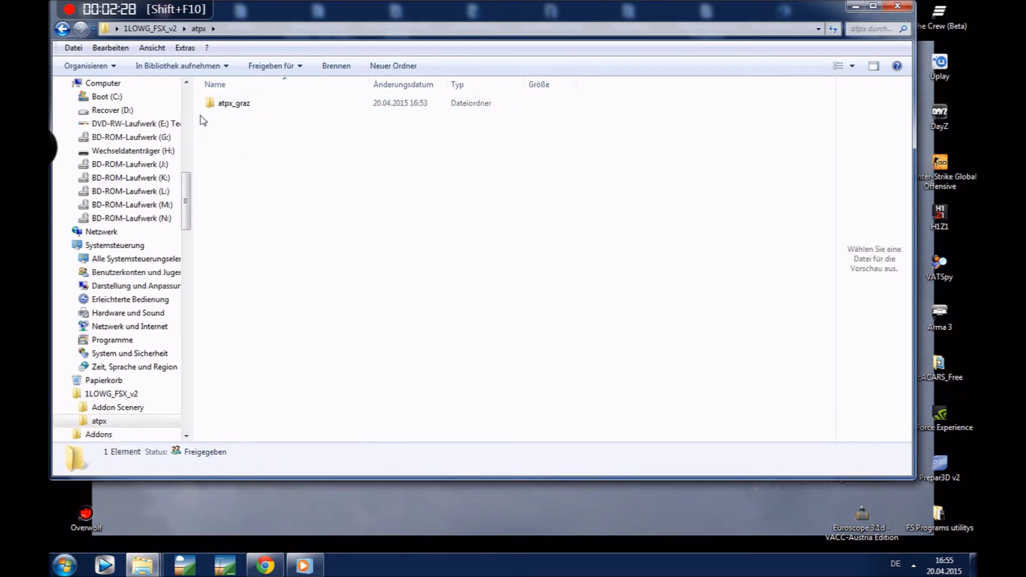
double_click(236, 106)
double_click(256, 109)
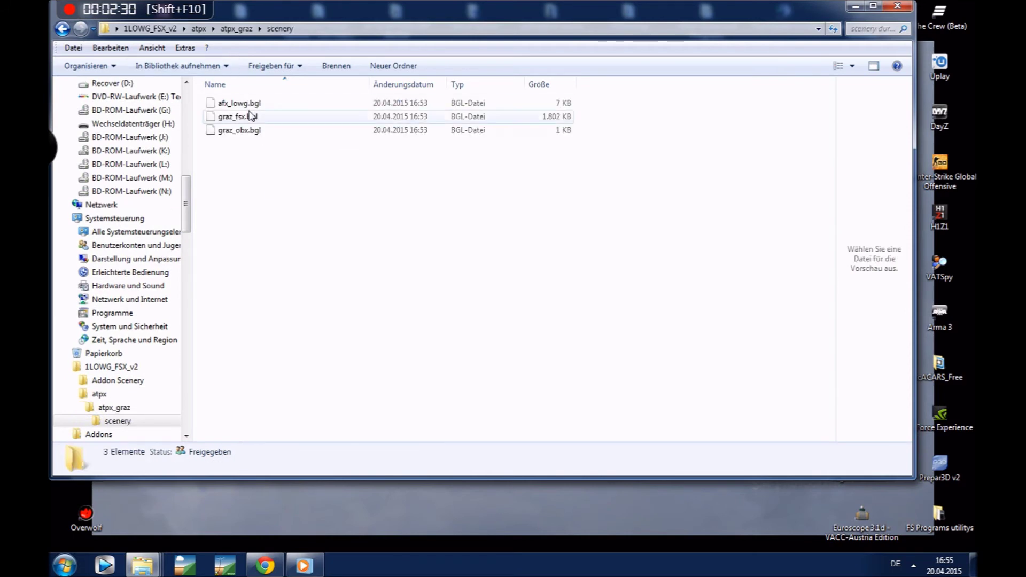
click(198, 28)
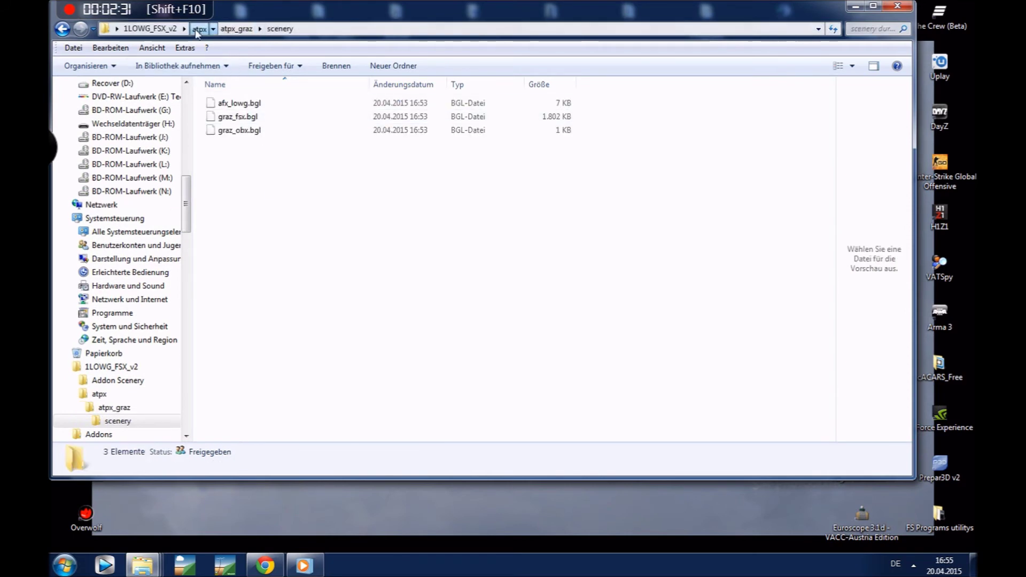
click(149, 28)
click(309, 184)
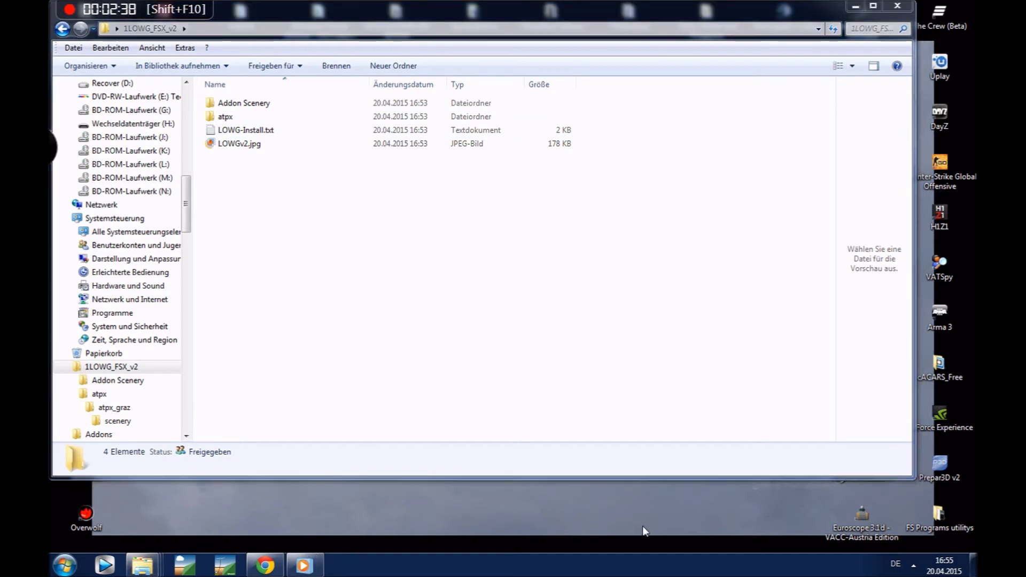
key(super+d)
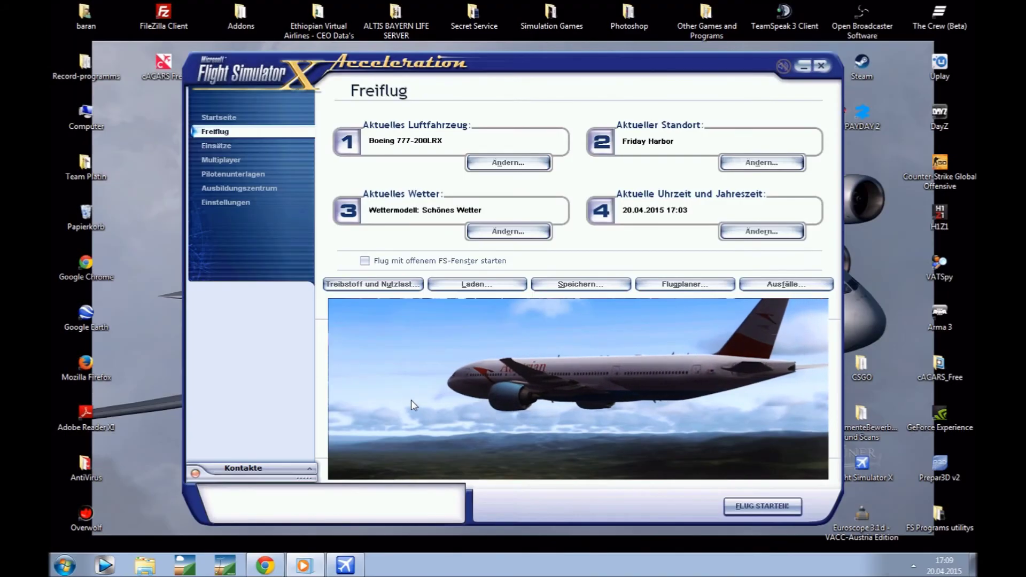
- In Flight Simulator X, add the LOWG folder from Addon Scenery to the scenery library as a new area titled LOWG
click(227, 207)
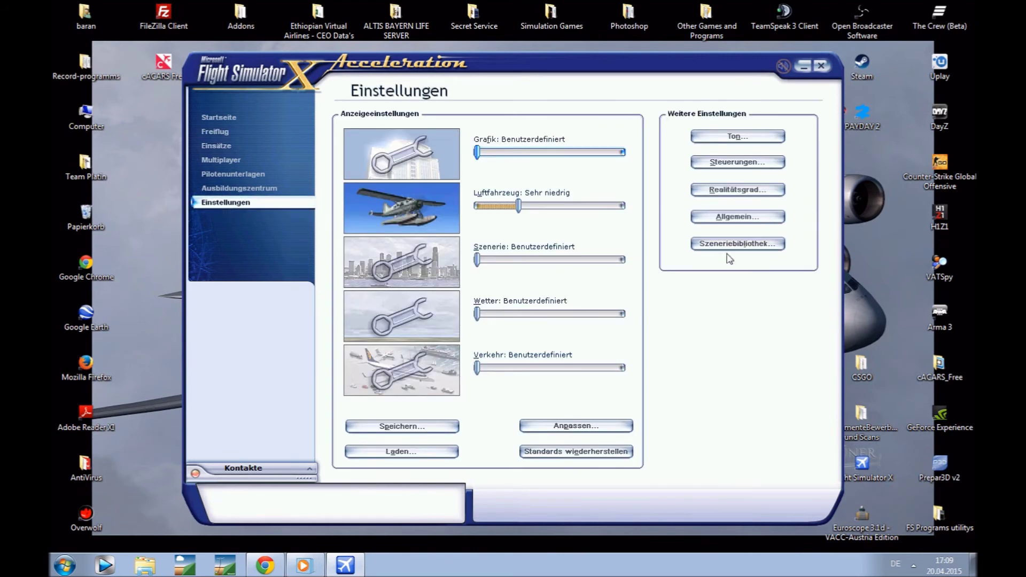
click(745, 244)
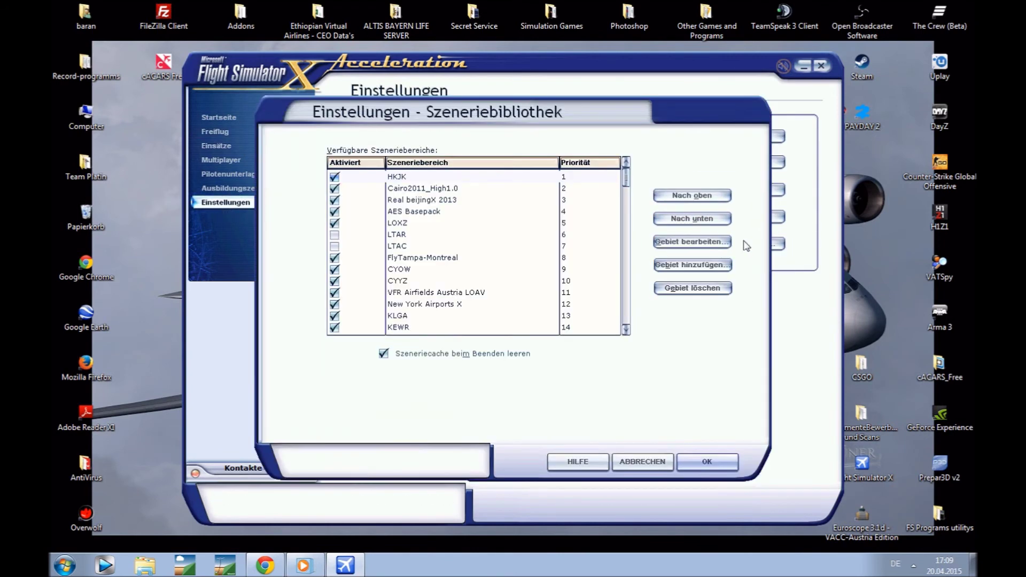
click(708, 266)
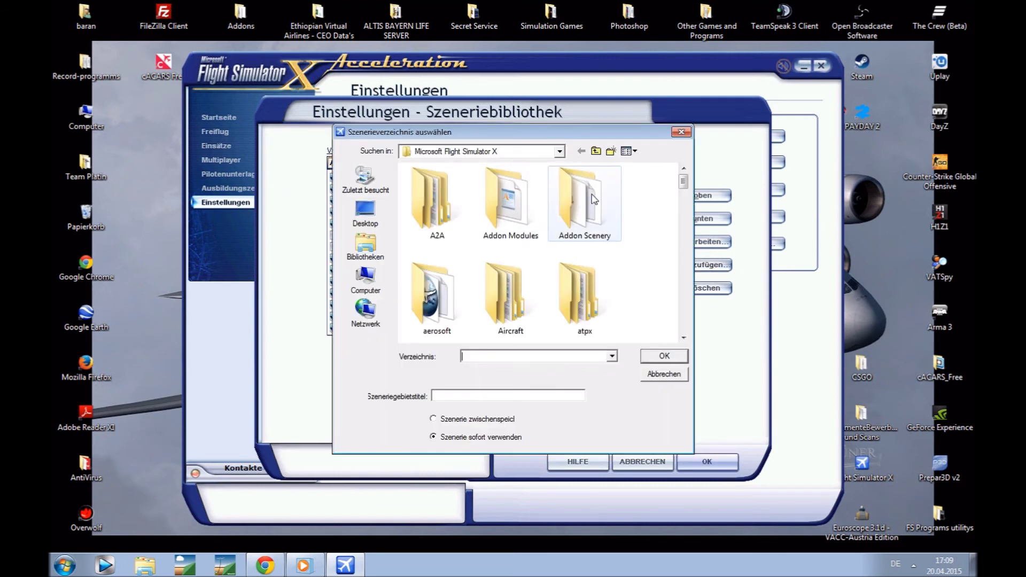
double_click(592, 202)
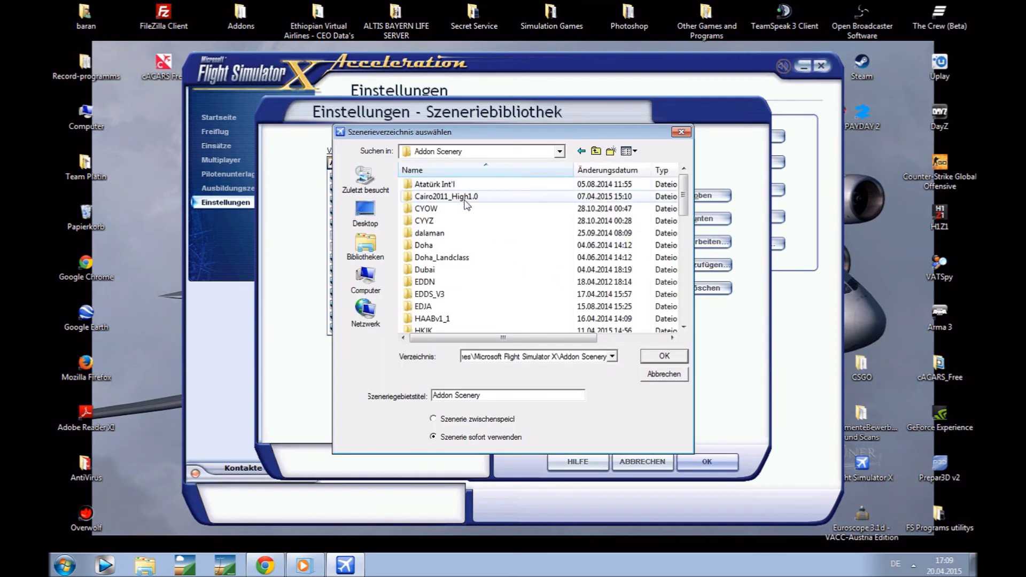
scroll(447, 265, down, 2)
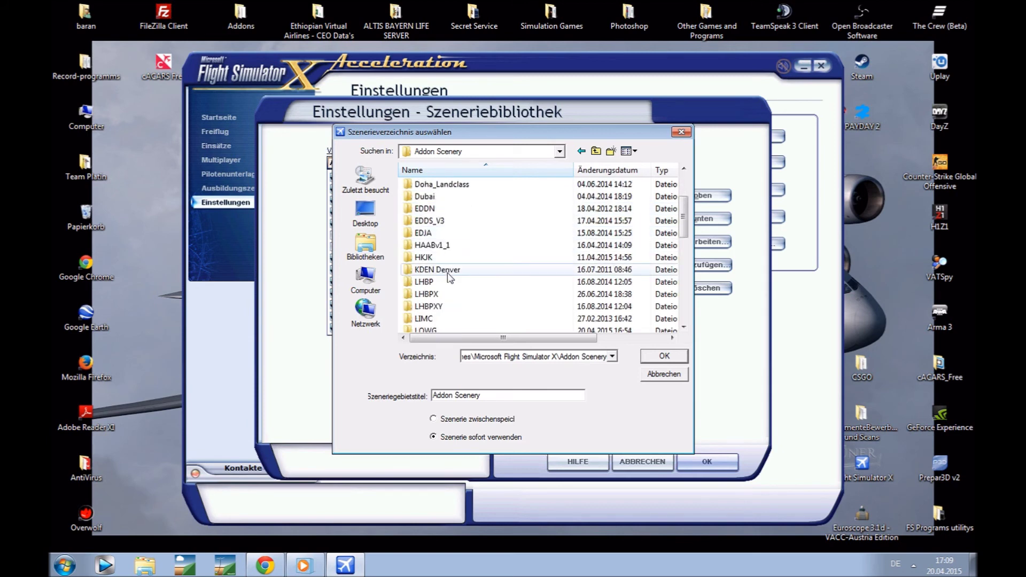
scroll(449, 275, down, 1)
click(432, 294)
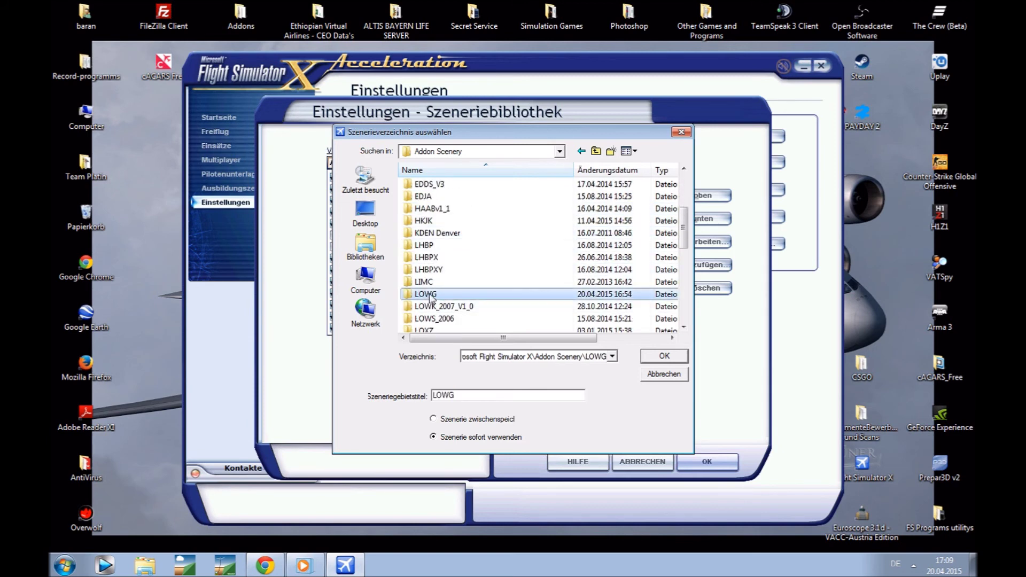
double_click(431, 295)
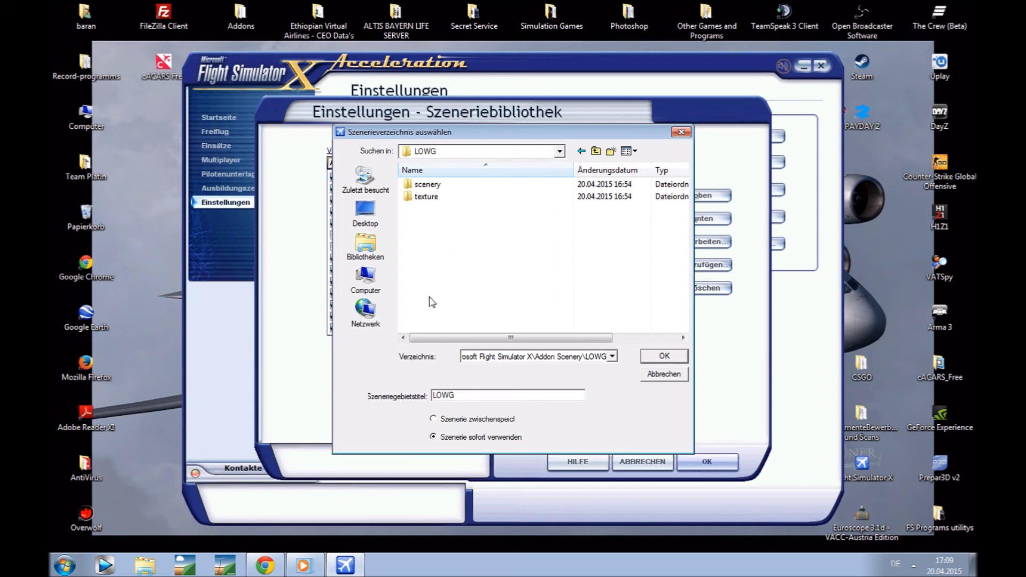
click(666, 359)
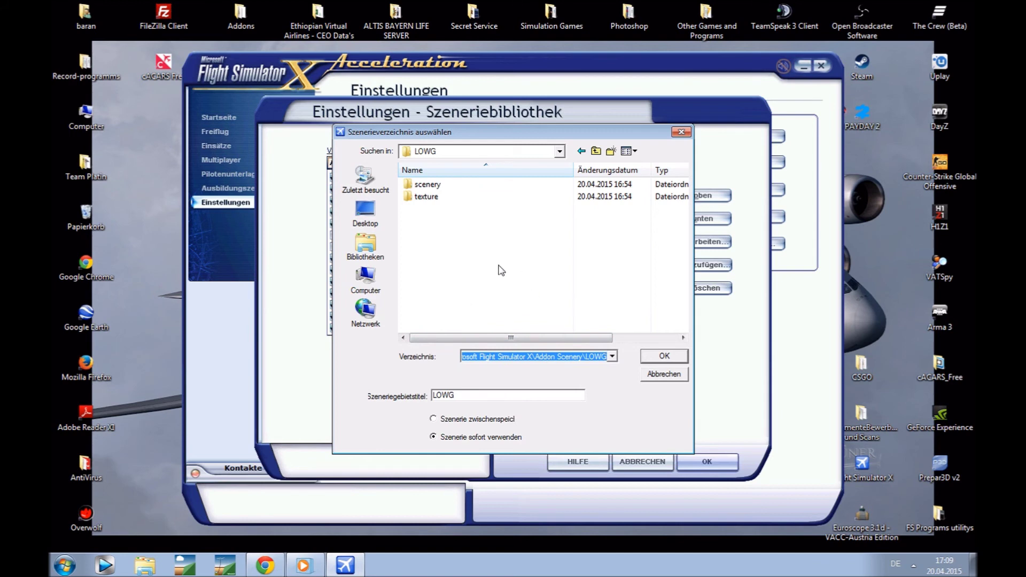
- Apply the scenery library changes and acknowledge each SCENERY.CFG file error
click(717, 463)
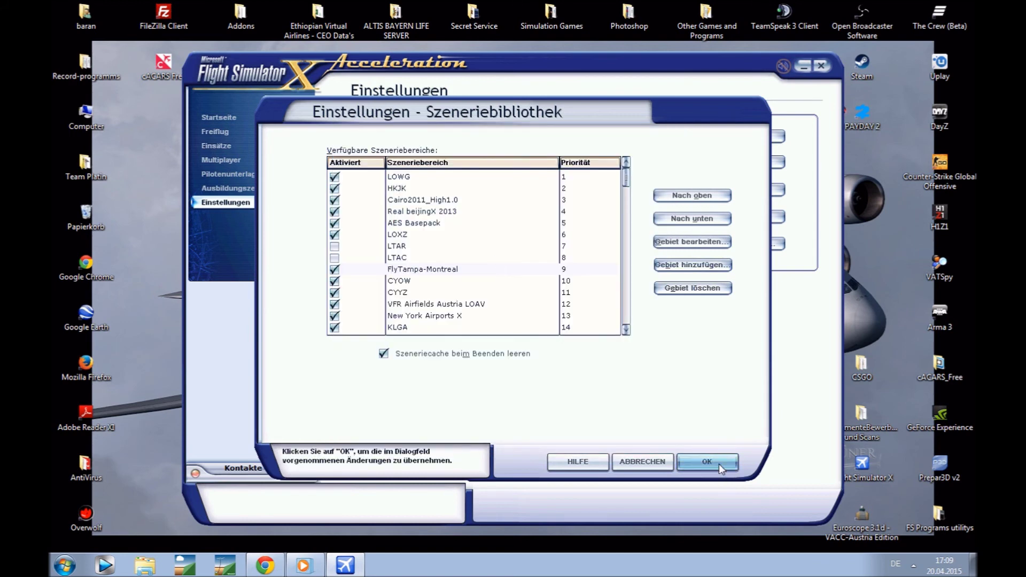
click(514, 326)
click(516, 326)
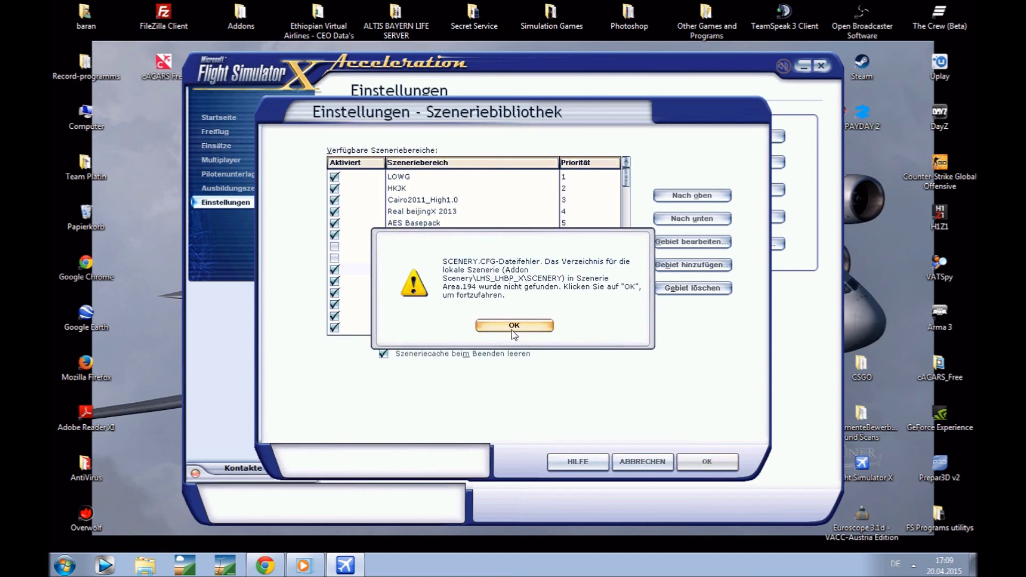
click(516, 327)
click(517, 328)
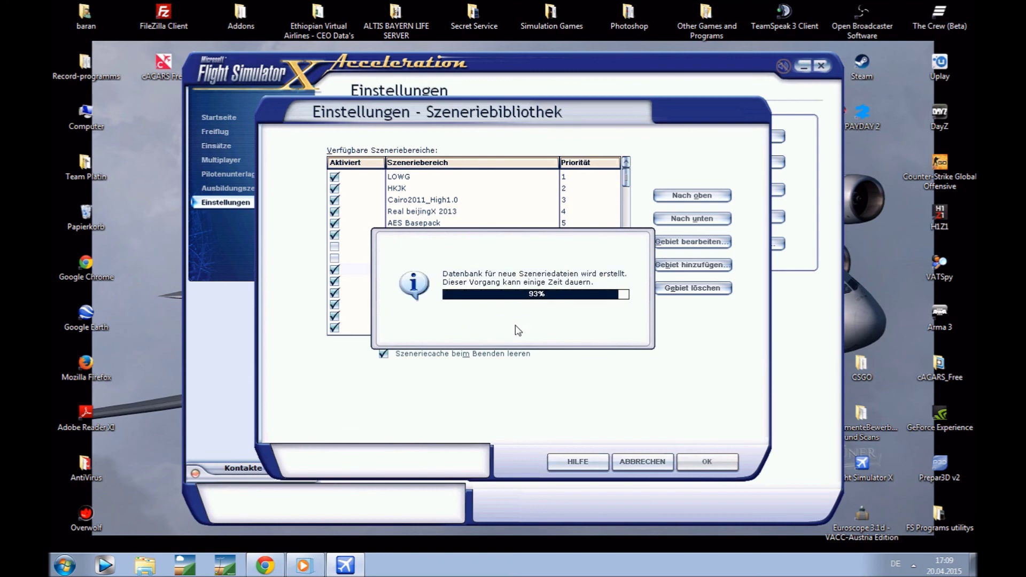